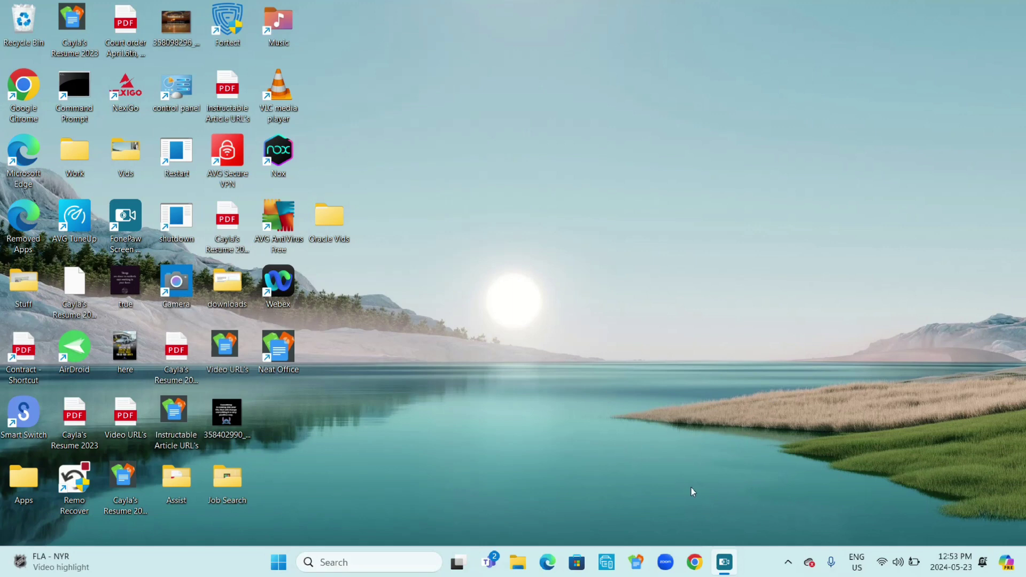
- Launch Google Chrome from the taskbar to a New Tab page
{"action": "left_click", "coordinate": [695, 564]}
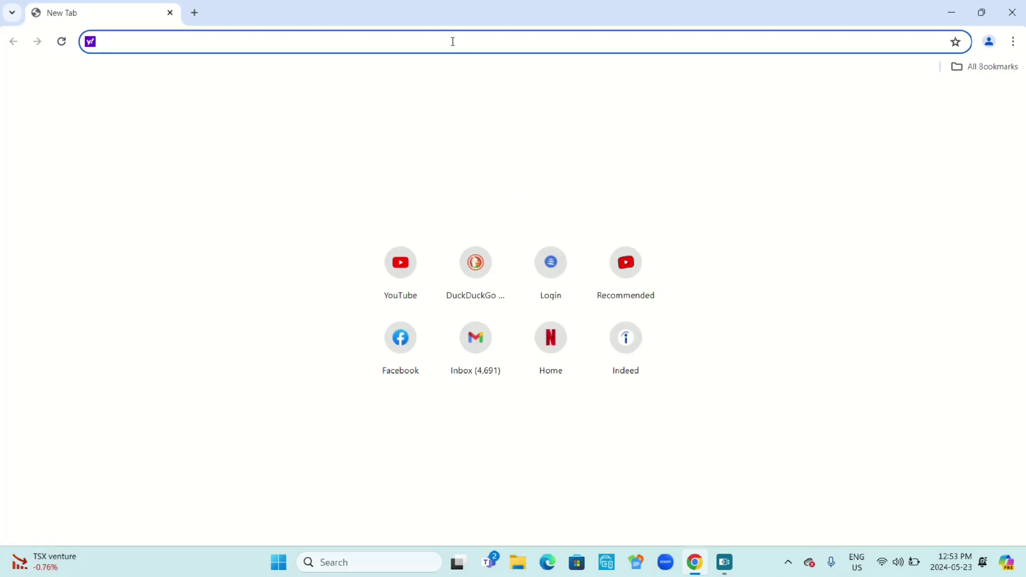
- Go to DuckDuckGo, search 'lockbox windows 11' and scroll to the fspro.net My Lockbox result
{"action": "type", "text": "duckduckgo.com"}
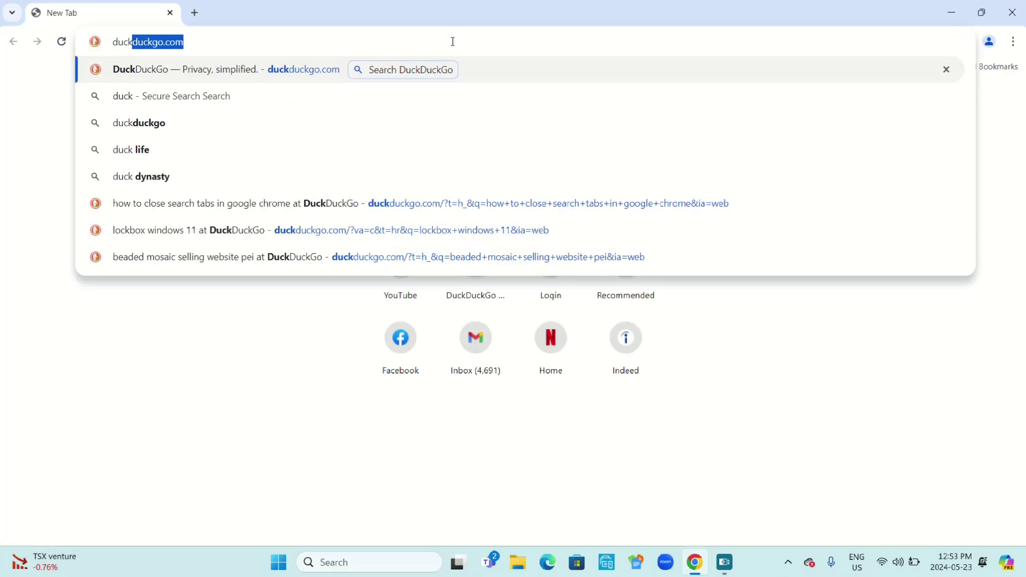
{"action": "key", "text": "Return"}
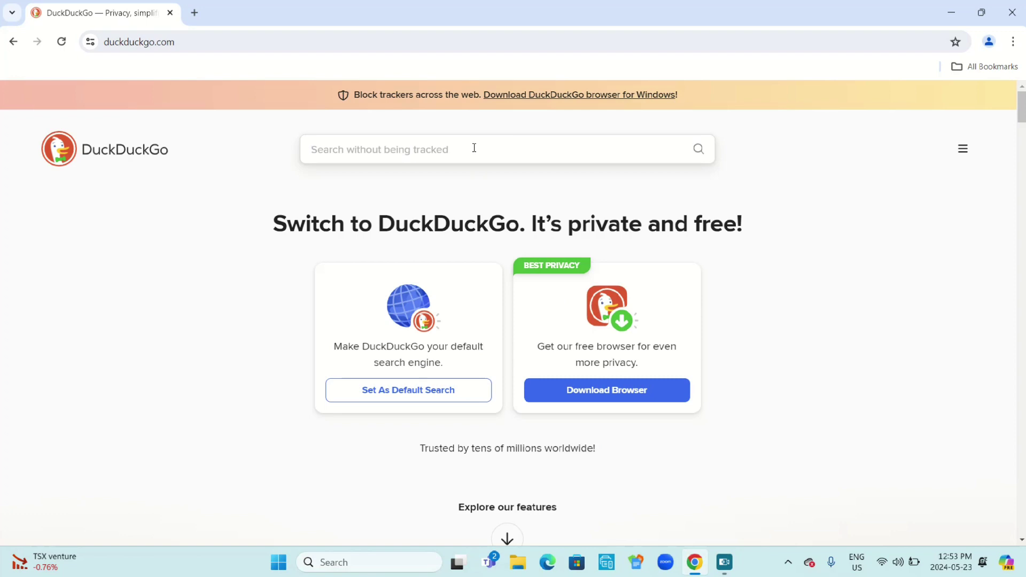
{"action": "type", "text": "lockb"}
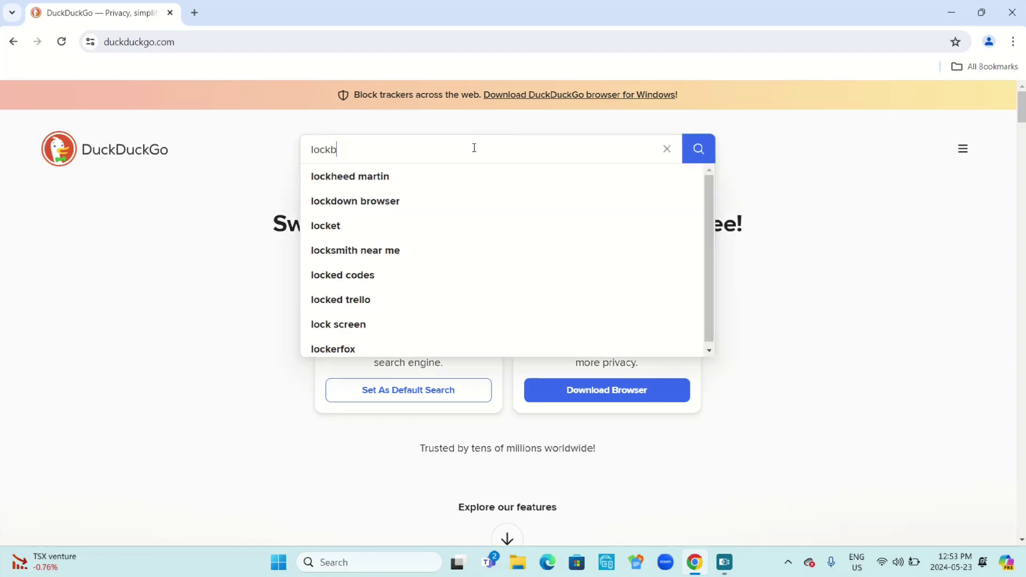
{"action": "type", "text": "ox "}
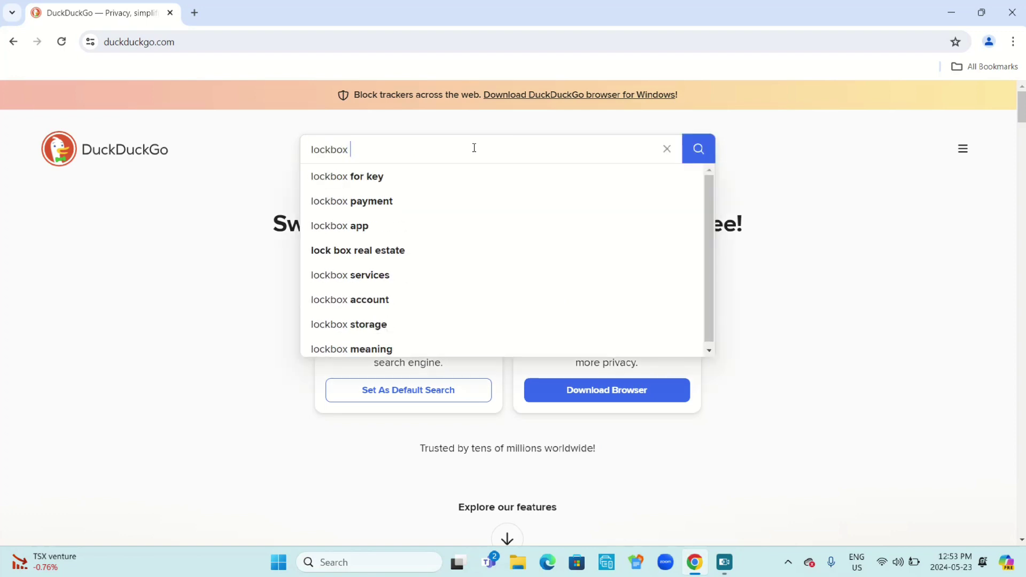
{"action": "type", "text": "window"}
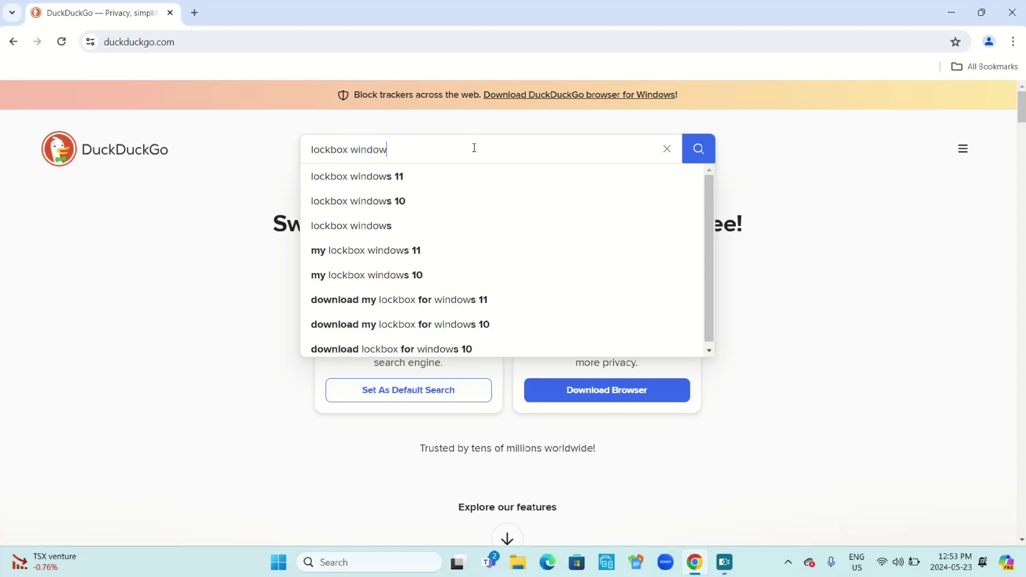
{"action": "type", "text": "s 11"}
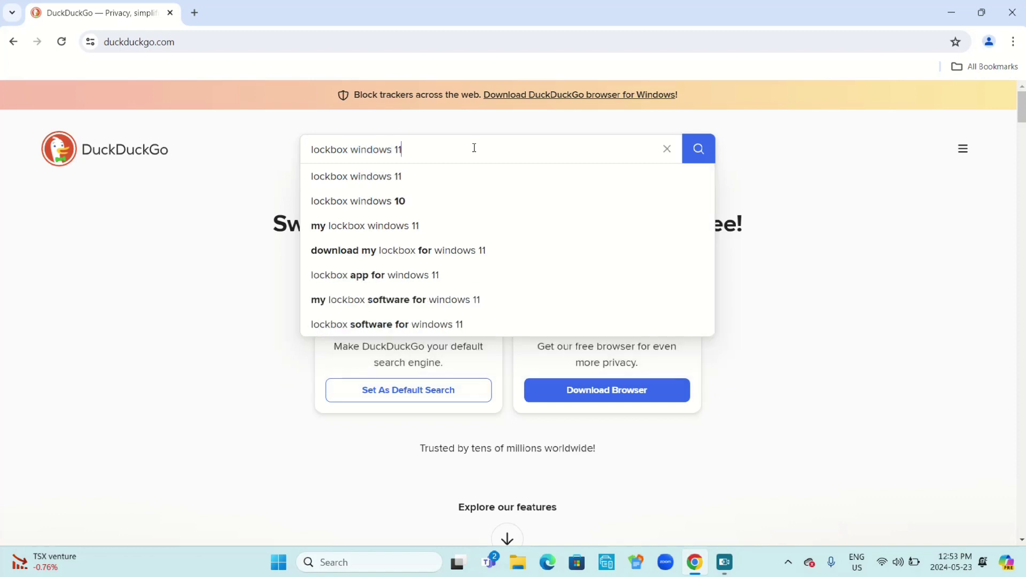
{"action": "key", "text": "Return"}
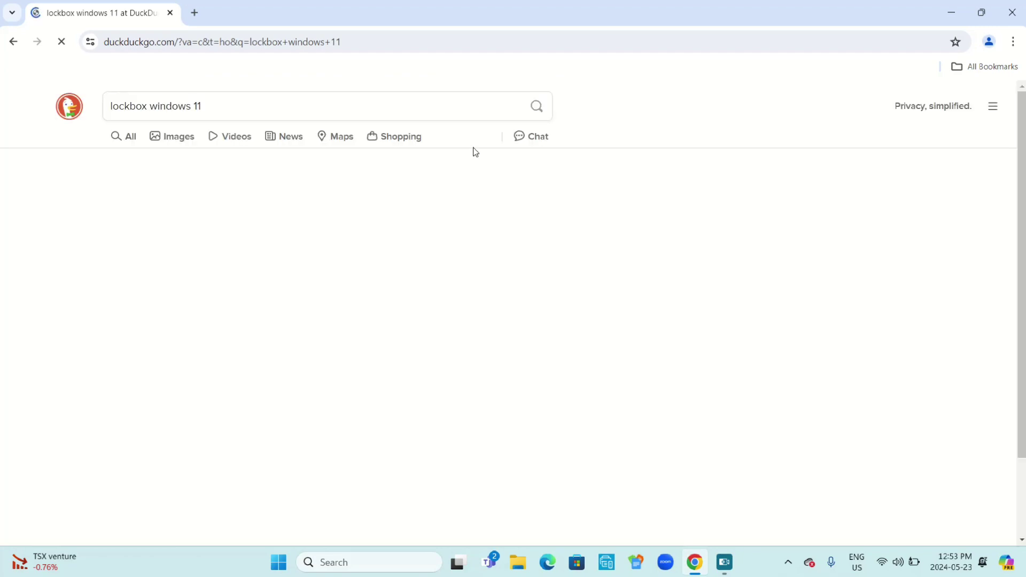
{"action": "scroll", "coordinate": [513, 313], "scroll_direction": "down", "scroll_amount": 5}
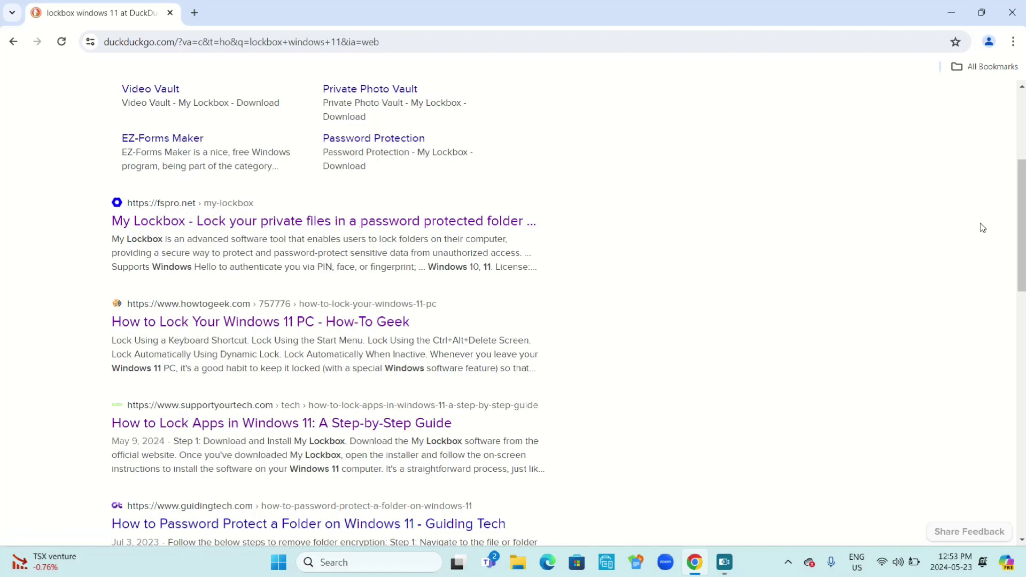
{"action": "scroll", "coordinate": [1021, 225], "scroll_direction": "up", "scroll_amount": 5}
{"action": "scroll", "coordinate": [381, 316], "scroll_direction": "down", "scroll_amount": 3}
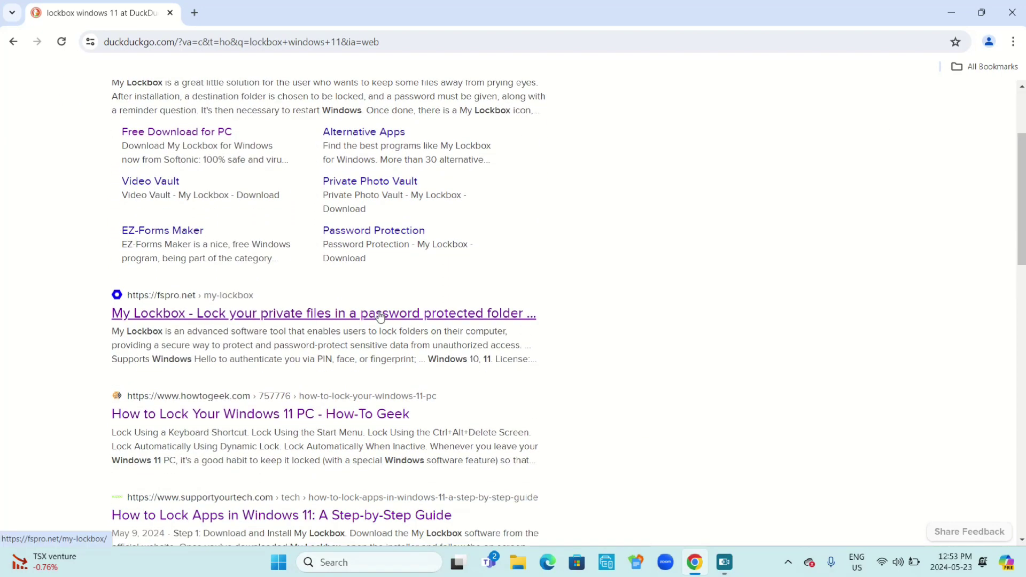
- Download mylockbox_setup (1).exe from the fspro My Lockbox page and run it
{"action": "left_click", "coordinate": [381, 317]}
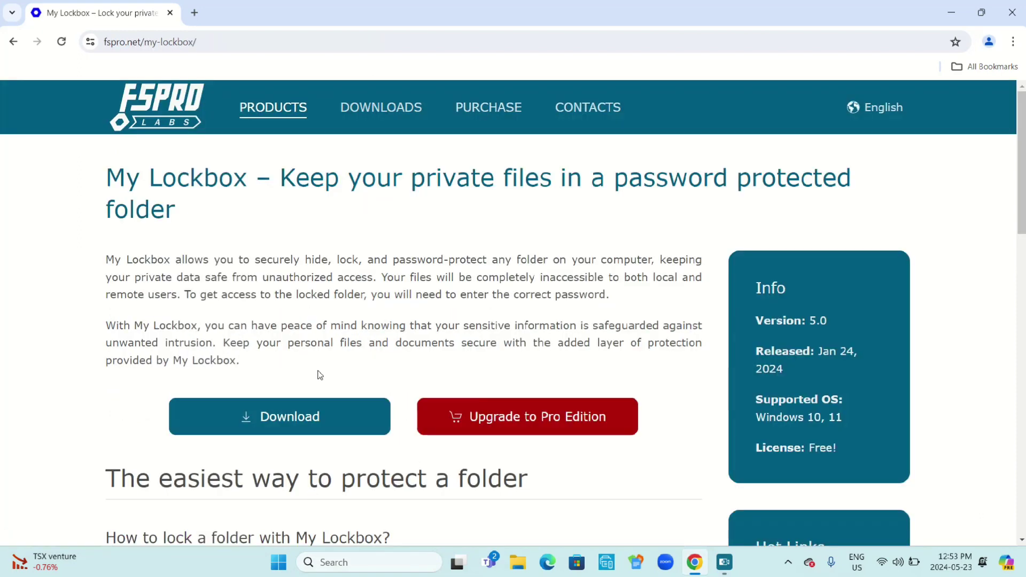
{"action": "left_click", "coordinate": [289, 424]}
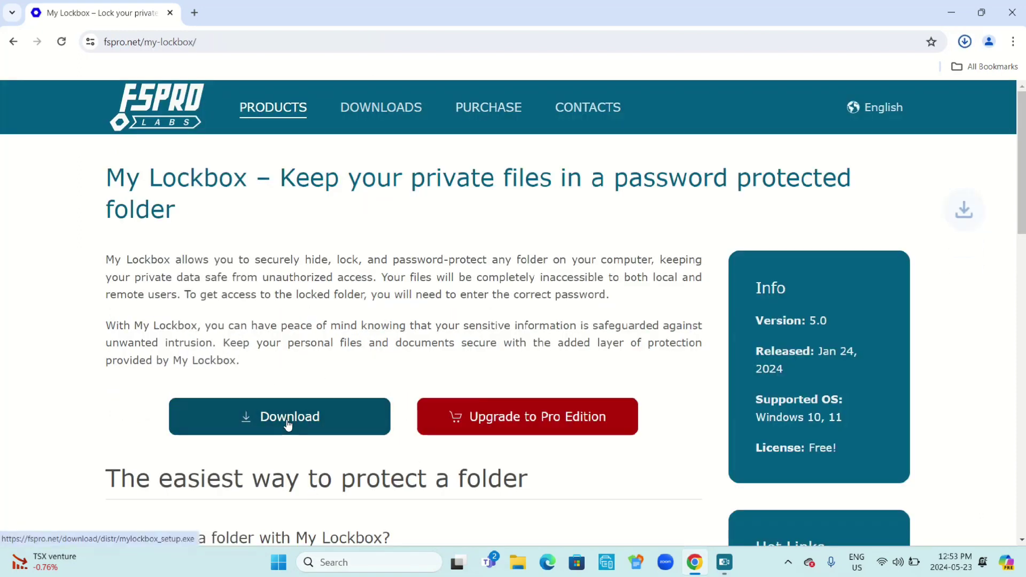
{"action": "mouse_move", "coordinate": [889, 81]}
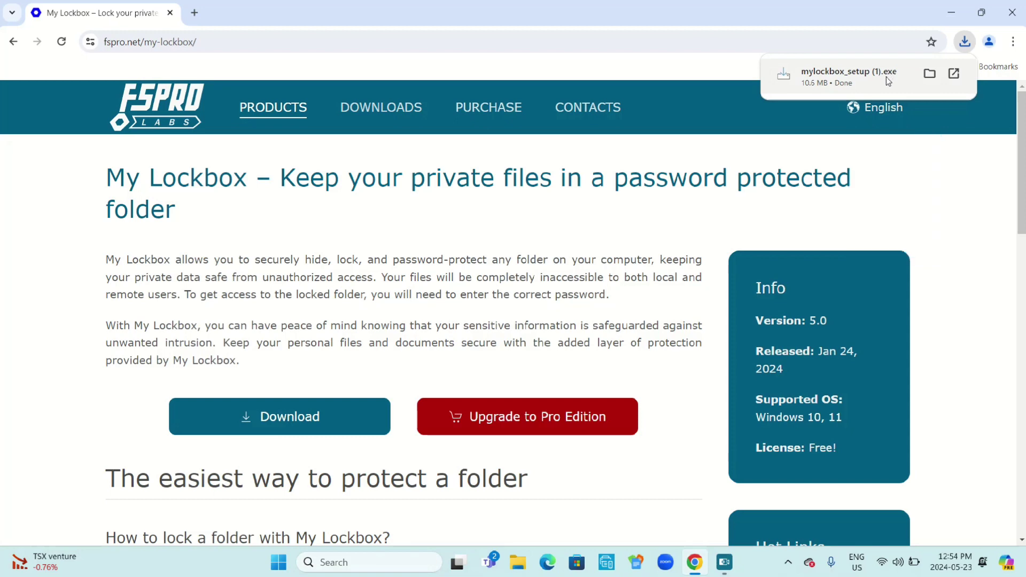
{"action": "left_click", "coordinate": [888, 80]}
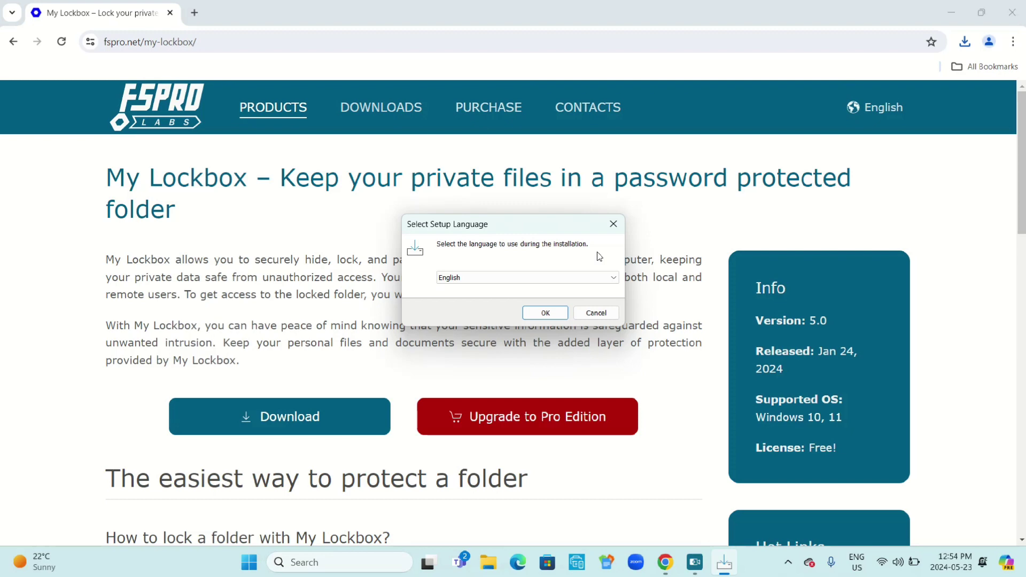
- Keep English as the setup language, accept the license agreement, and continue
{"action": "left_click", "coordinate": [555, 317]}
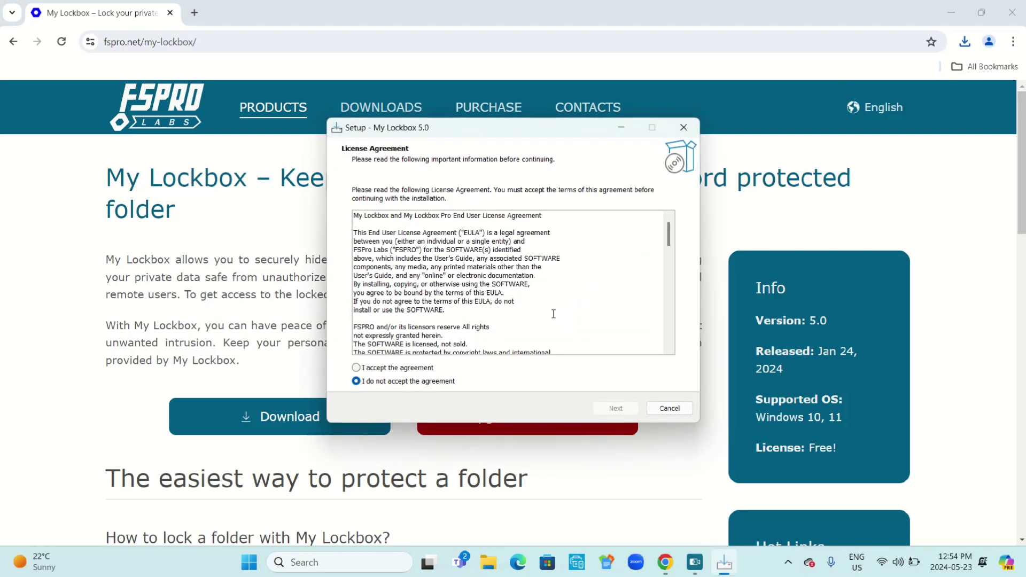
{"action": "left_click", "coordinate": [356, 369]}
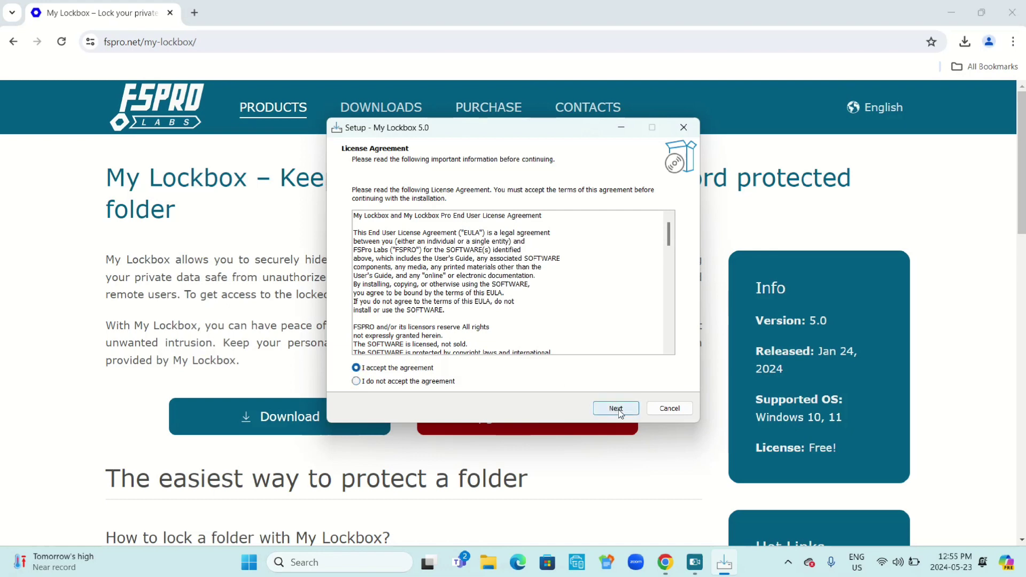
{"action": "left_click", "coordinate": [618, 410]}
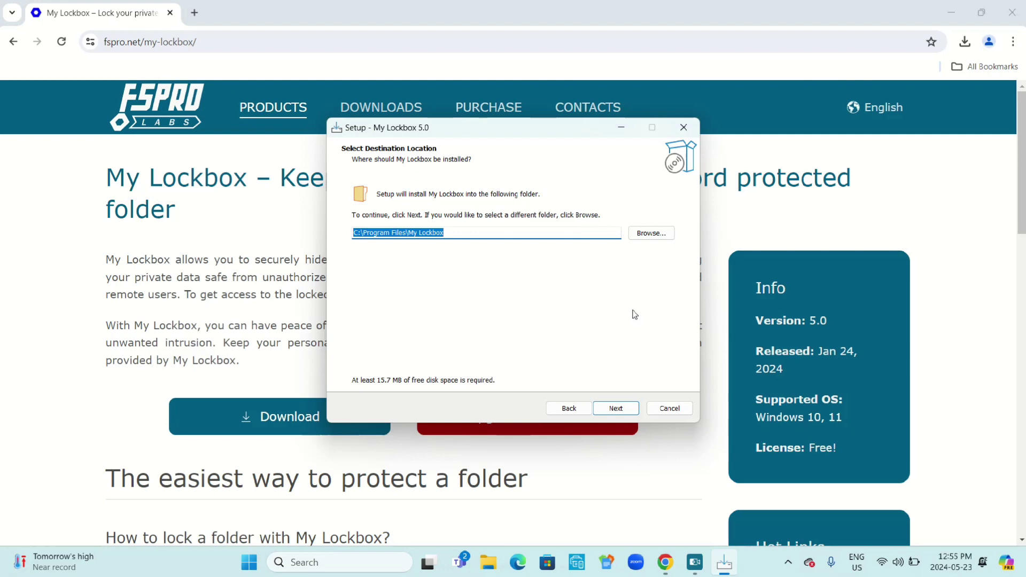
- Install to C:\Program Files\My Lockbox with the default Start Menu folder, then finish the wizard
{"action": "left_click", "coordinate": [622, 410]}
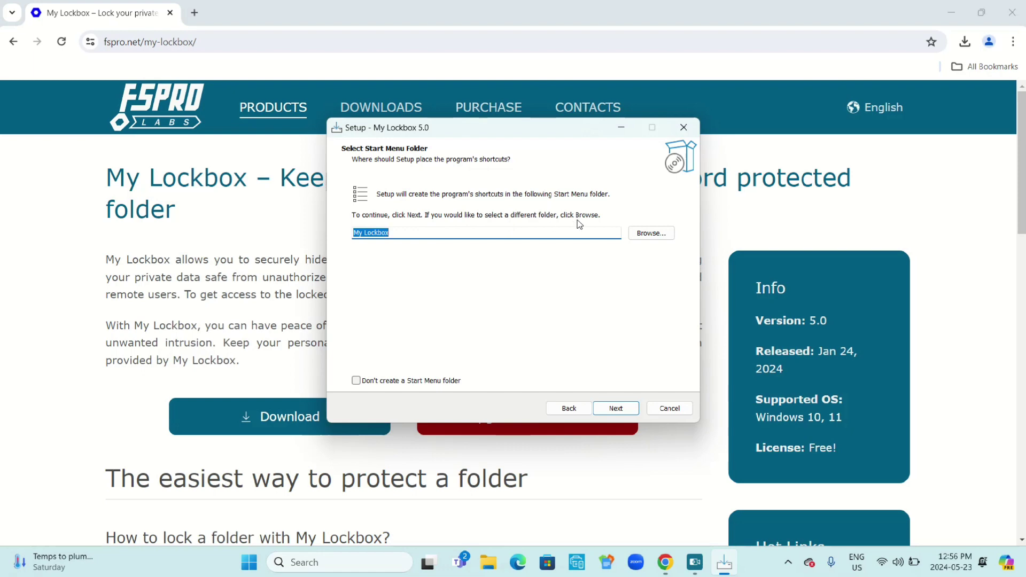
{"action": "left_click", "coordinate": [624, 409]}
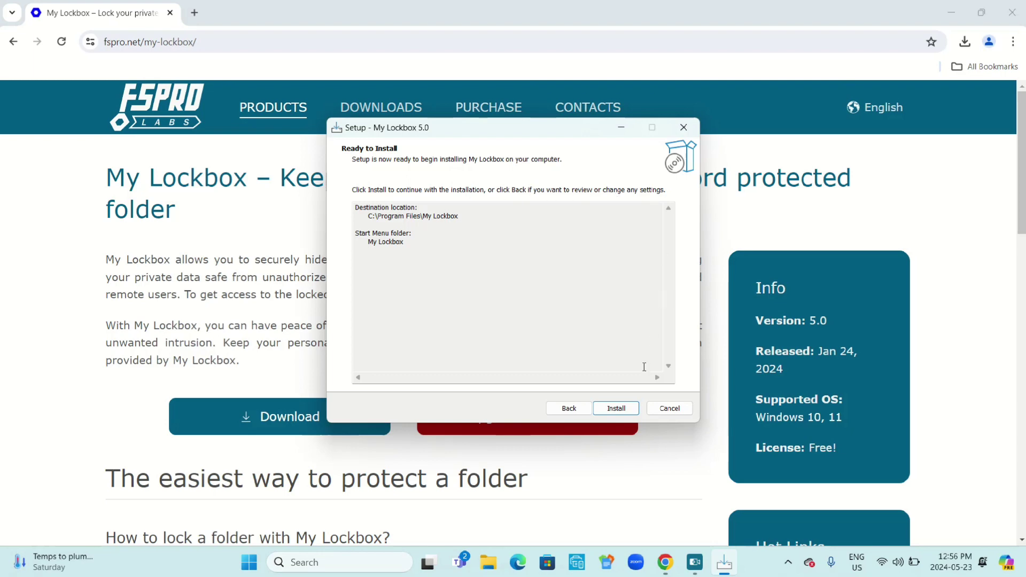
{"action": "left_click", "coordinate": [629, 411]}
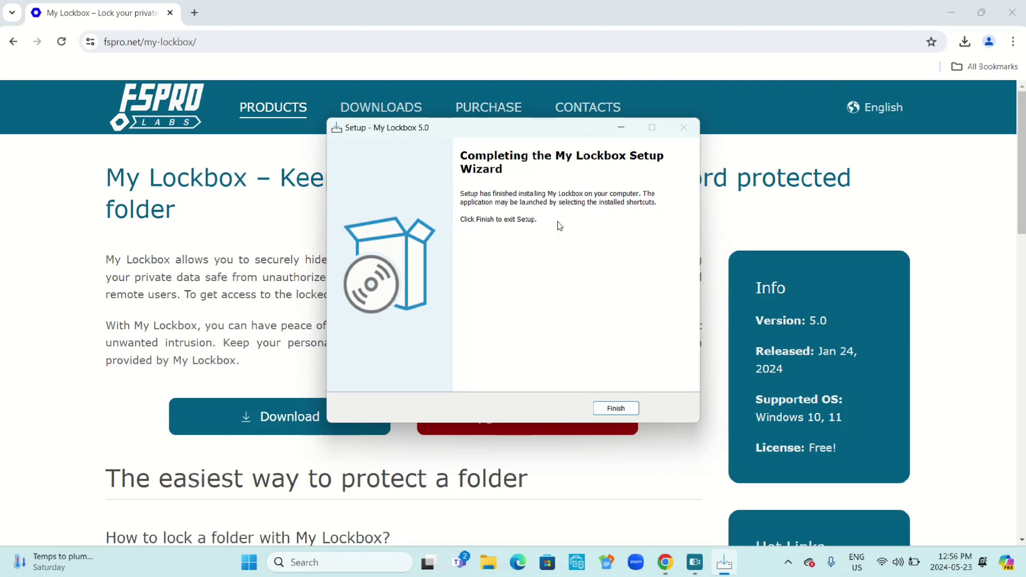
{"action": "left_click", "coordinate": [615, 409]}
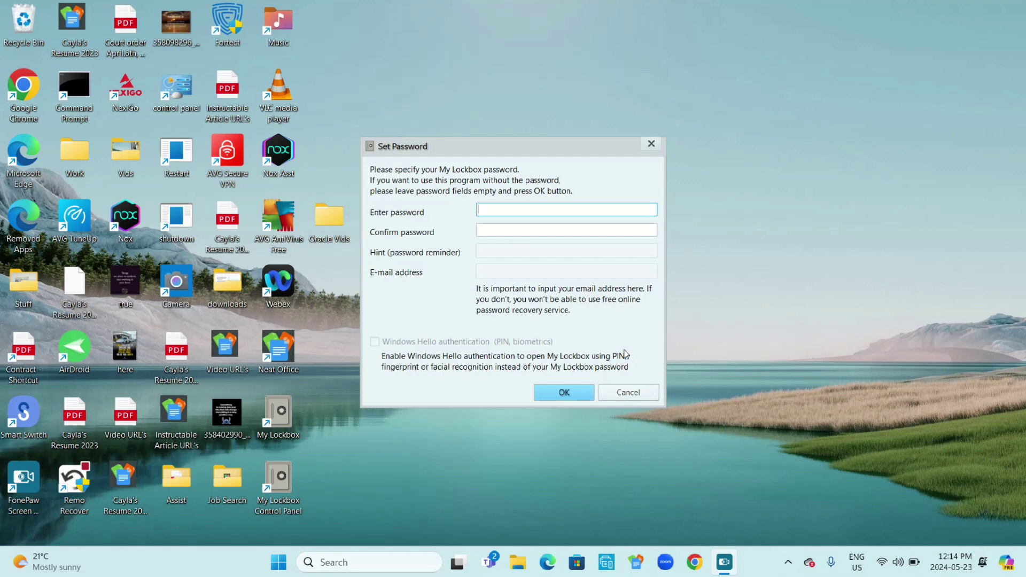
- Save the new My Lockbox password and dismiss the password-changed confirmation
{"action": "left_click", "coordinate": [564, 393]}
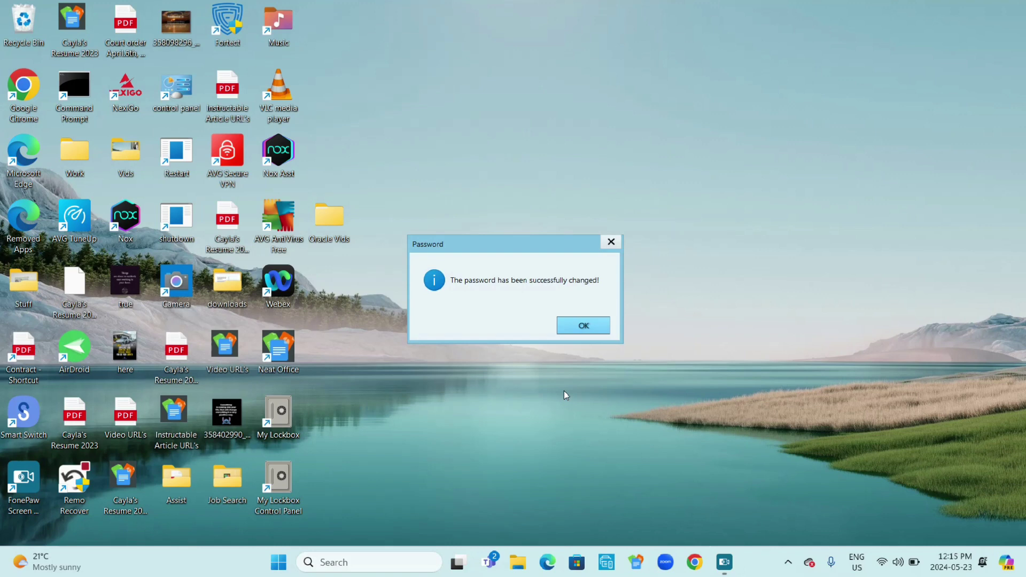
{"action": "left_click", "coordinate": [584, 326]}
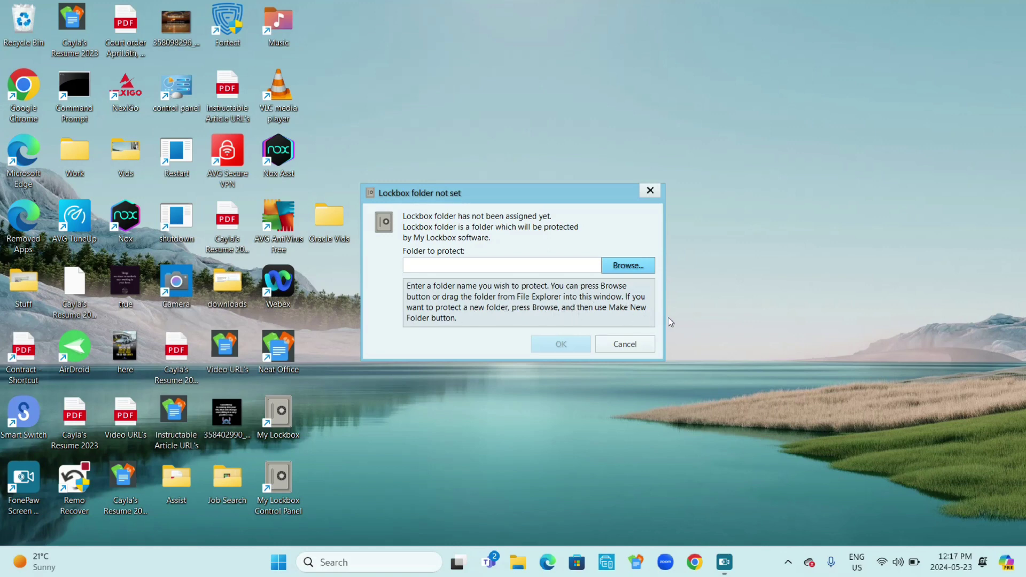
- Create a new Desktop folder named 'Apps' in the Browse For Folder dialog
{"action": "left_click", "coordinate": [631, 267]}
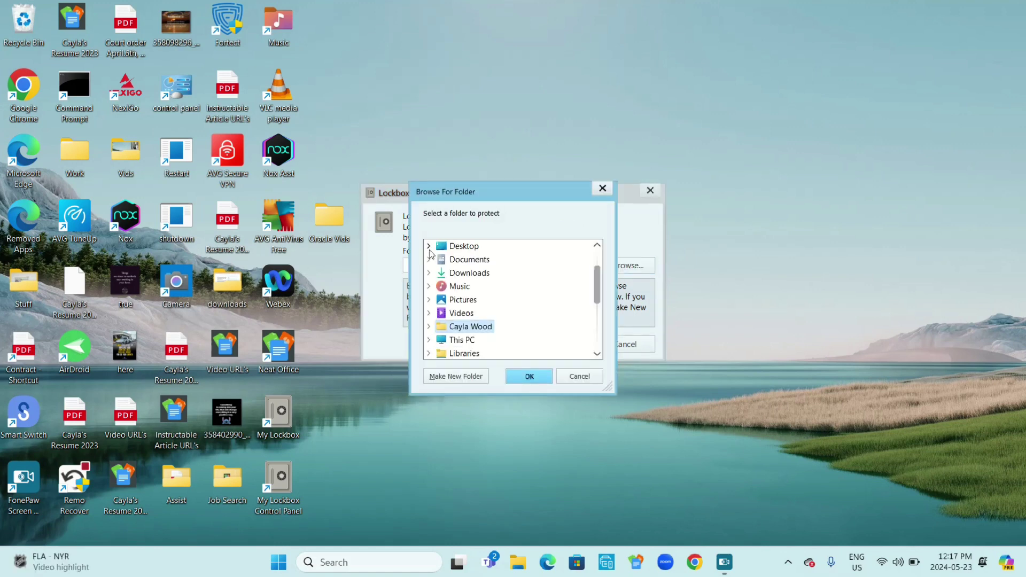
{"action": "double_click", "coordinate": [465, 247]}
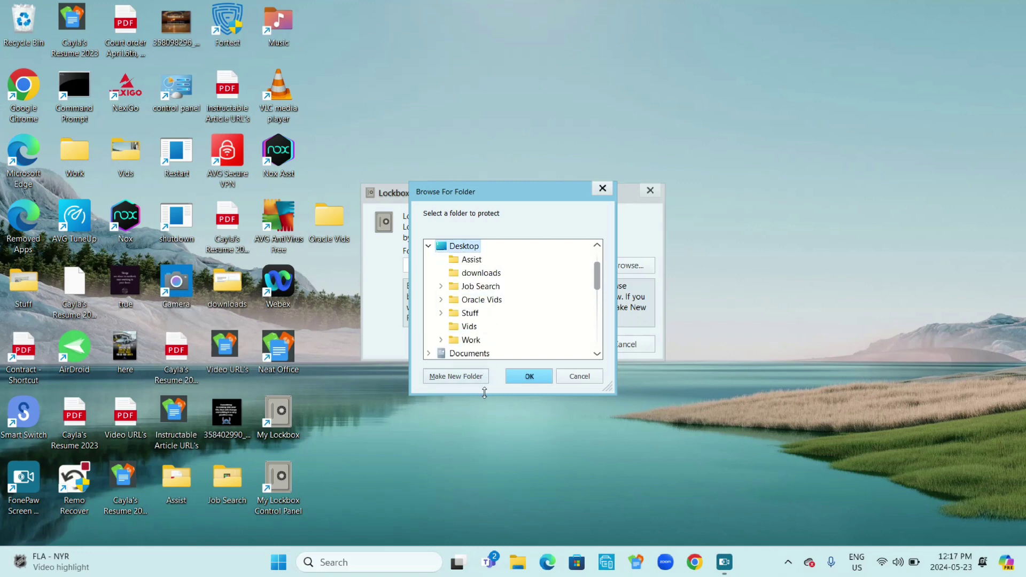
{"action": "left_click", "coordinate": [463, 377]}
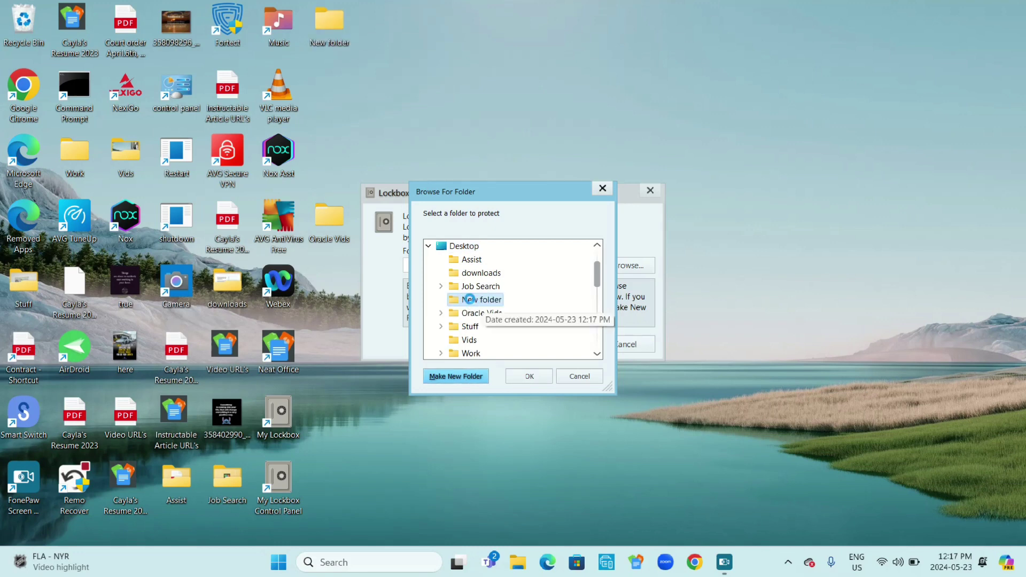
{"action": "right_click", "coordinate": [470, 299]}
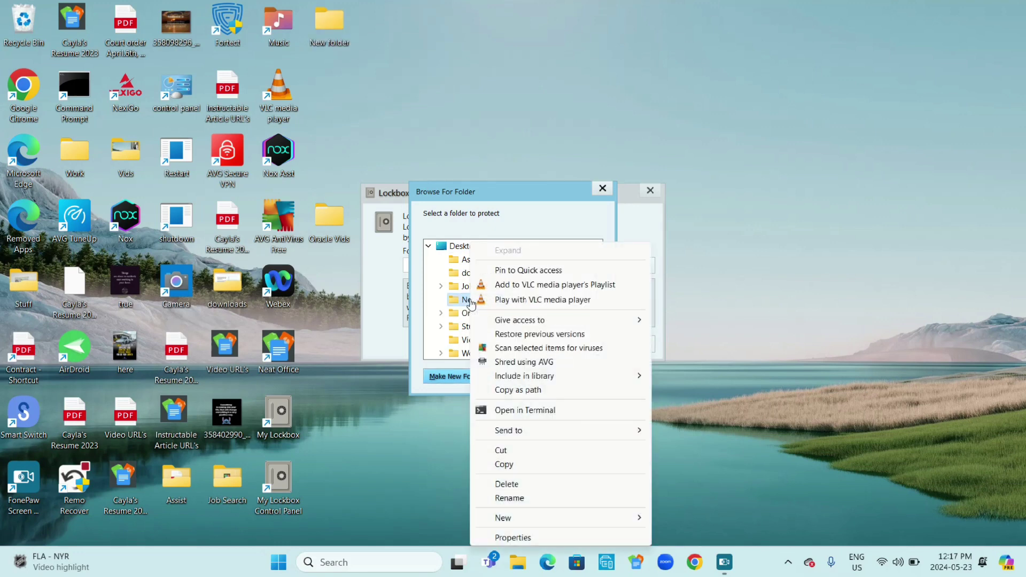
{"action": "left_click", "coordinate": [526, 500]}
{"action": "key", "text": "BackSpace"}
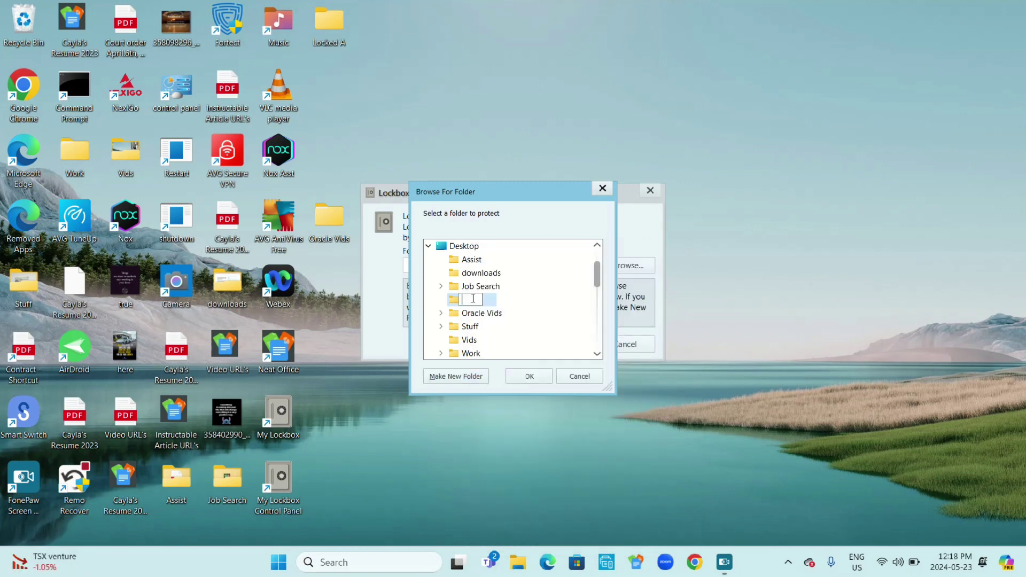
{"action": "type", "text": "Apps"}
- Confirm Apps as the protected folder and unlock it in the File Browser
{"action": "left_click", "coordinate": [528, 376]}
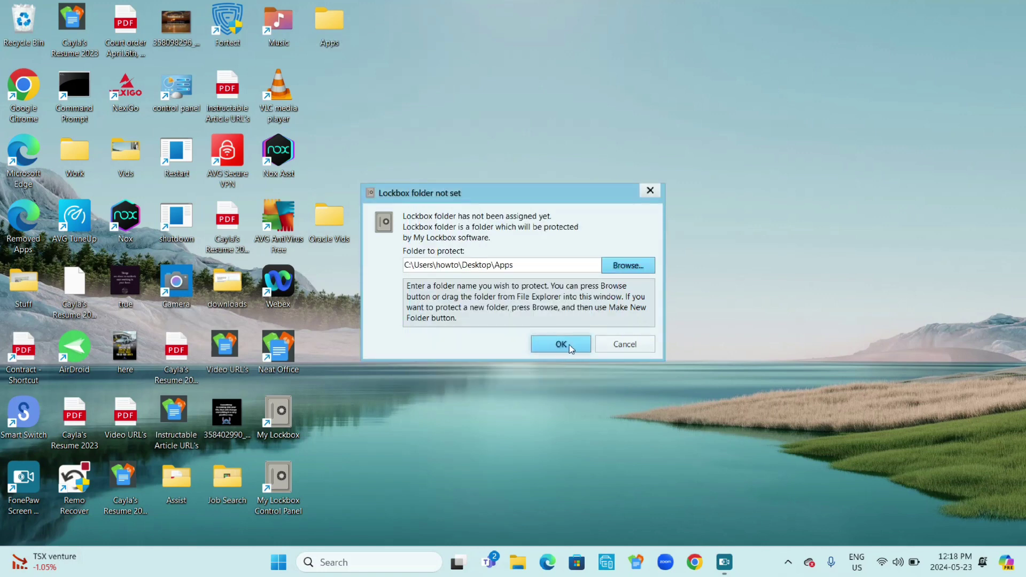
{"action": "left_click", "coordinate": [568, 346]}
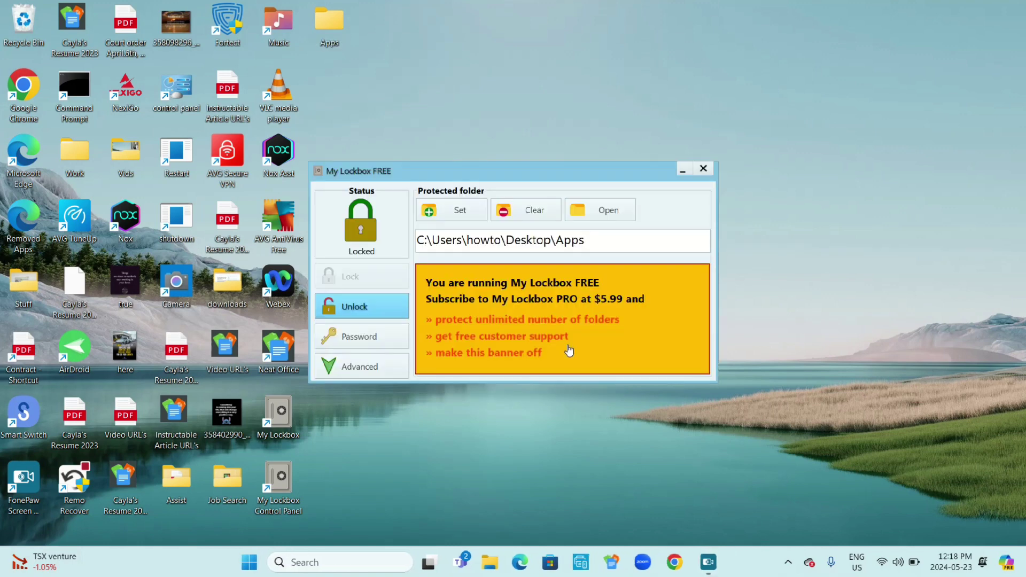
{"action": "left_click", "coordinate": [603, 227]}
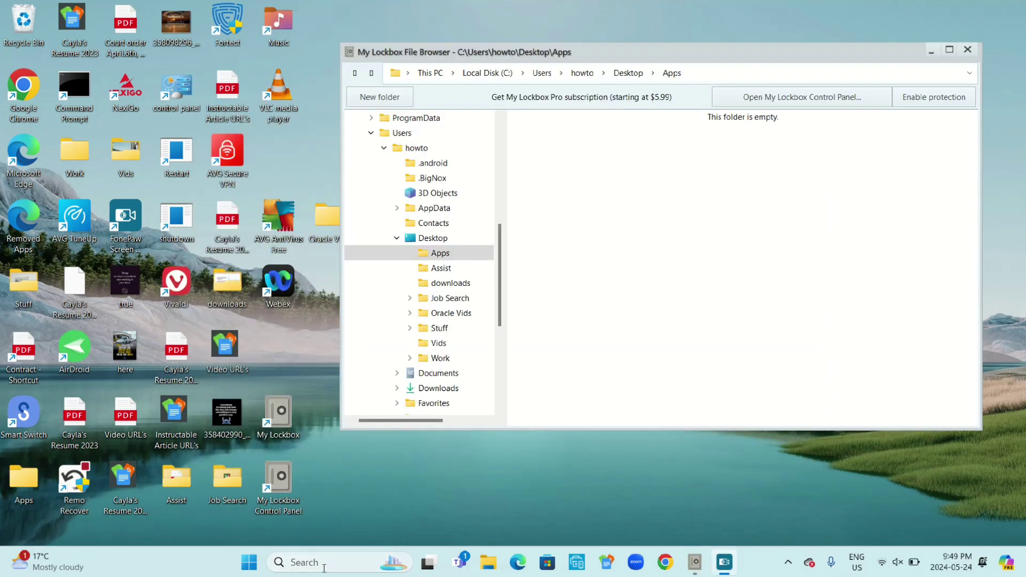
- Search Windows apps for 'vivaldi' and open the Vivaldi shortcut's file location
{"action": "left_click", "coordinate": [322, 566]}
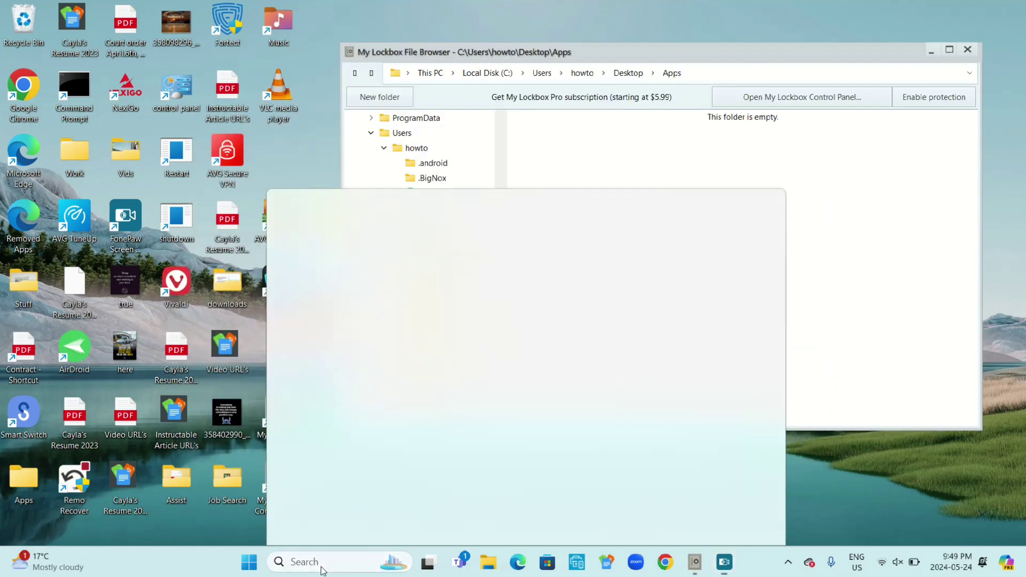
{"action": "type", "text": "vivaldi"}
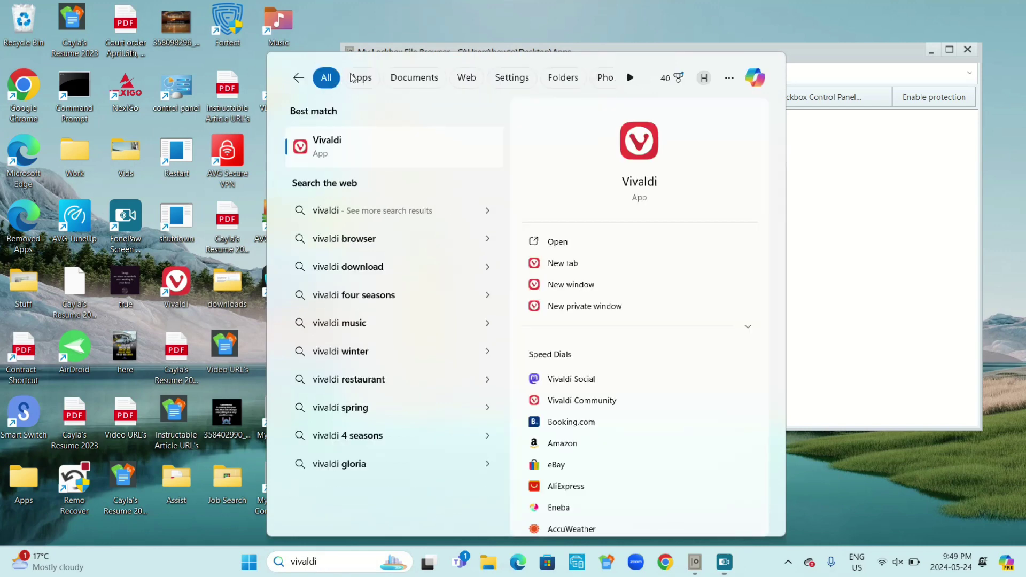
{"action": "left_click", "coordinate": [362, 79]}
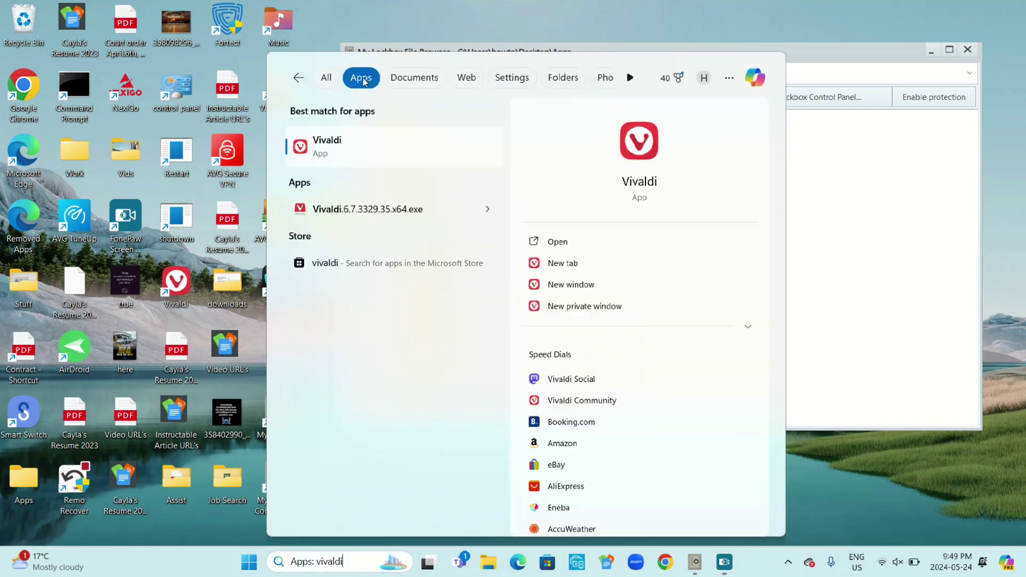
{"action": "right_click", "coordinate": [362, 152]}
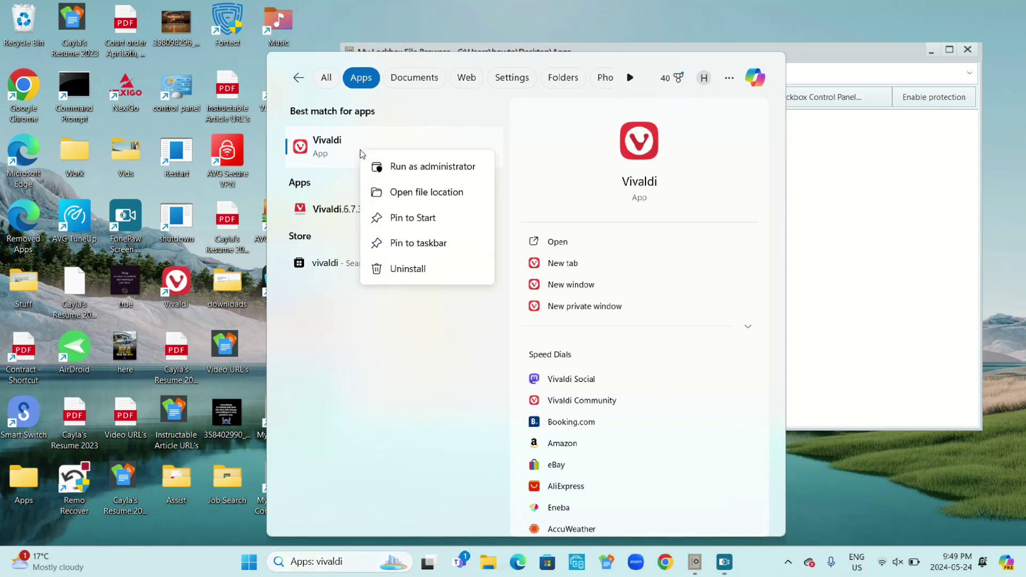
{"action": "left_click", "coordinate": [413, 193]}
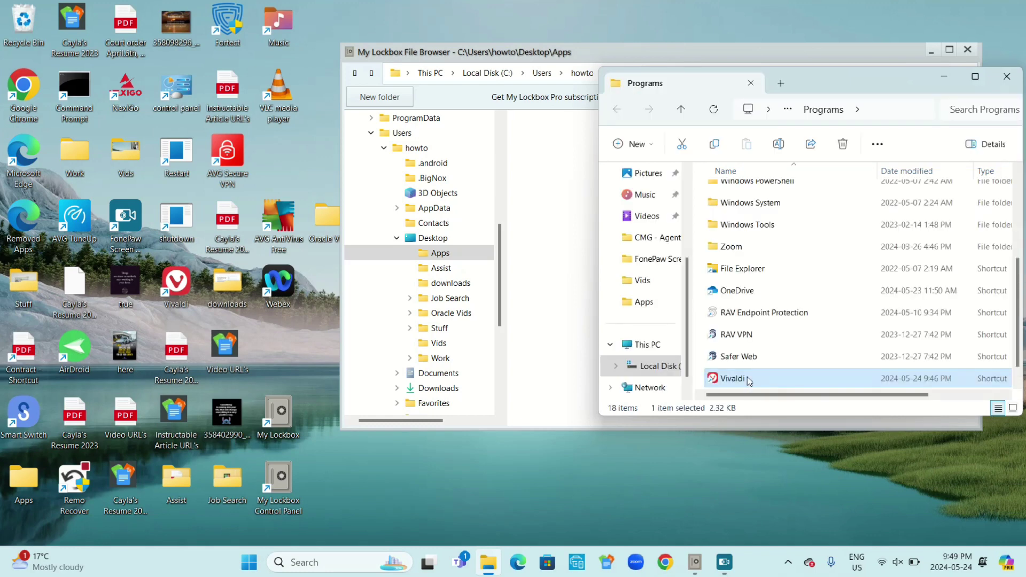
- Drag the Vivaldi and AirDroid shortcuts into the Apps folder, then close the Programs window
{"action": "left_click_drag", "start_coordinate": [749, 379], "coordinate": [525, 188]}
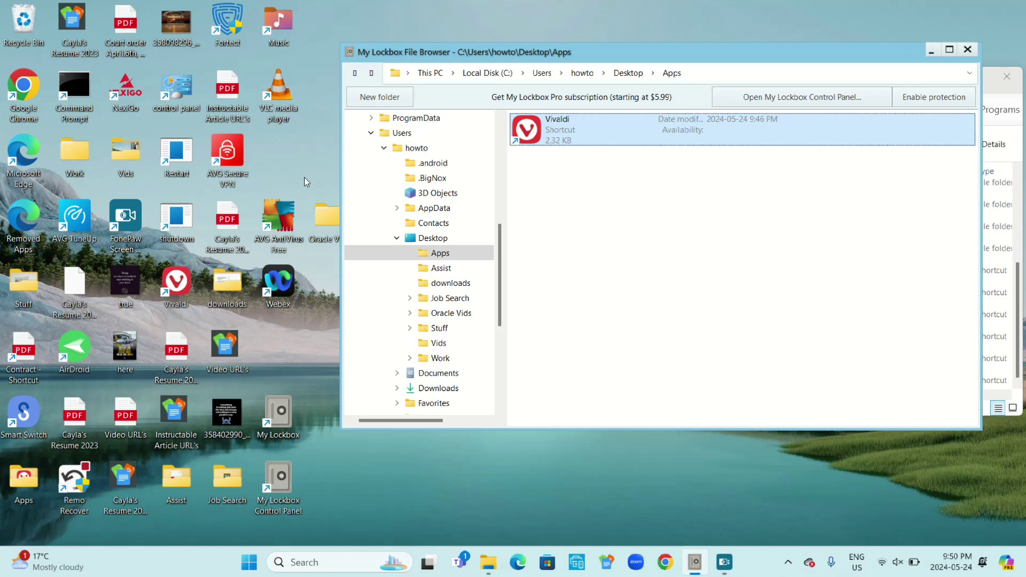
{"action": "left_click_drag", "start_coordinate": [75, 346], "coordinate": [568, 211]}
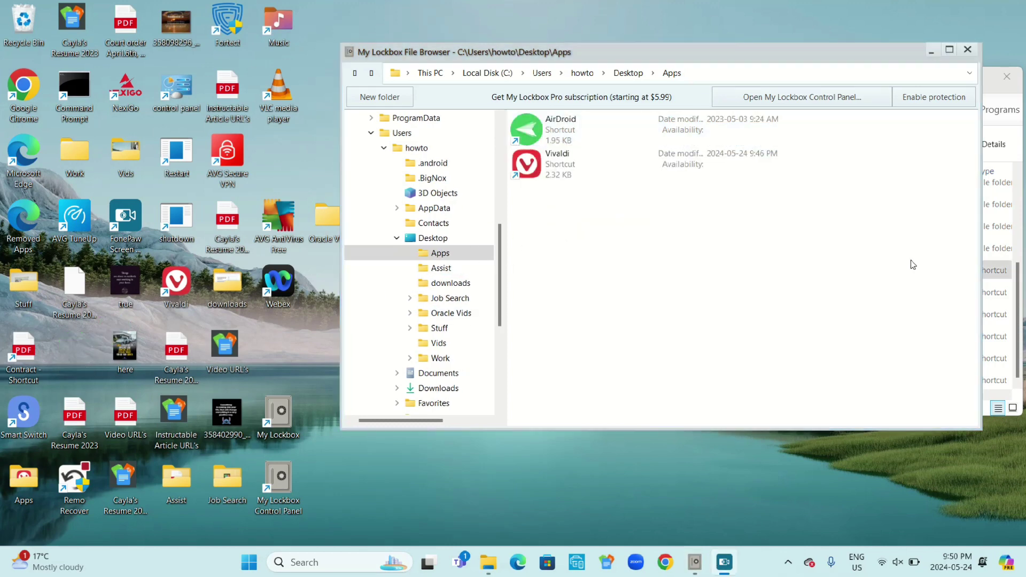
{"action": "left_click", "coordinate": [1011, 192]}
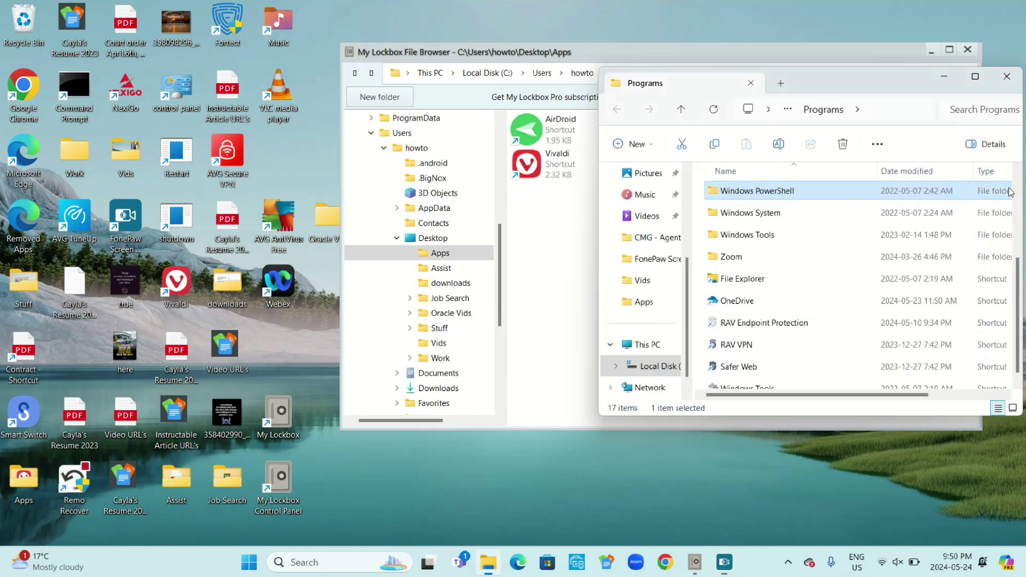
{"action": "left_click", "coordinate": [1007, 77]}
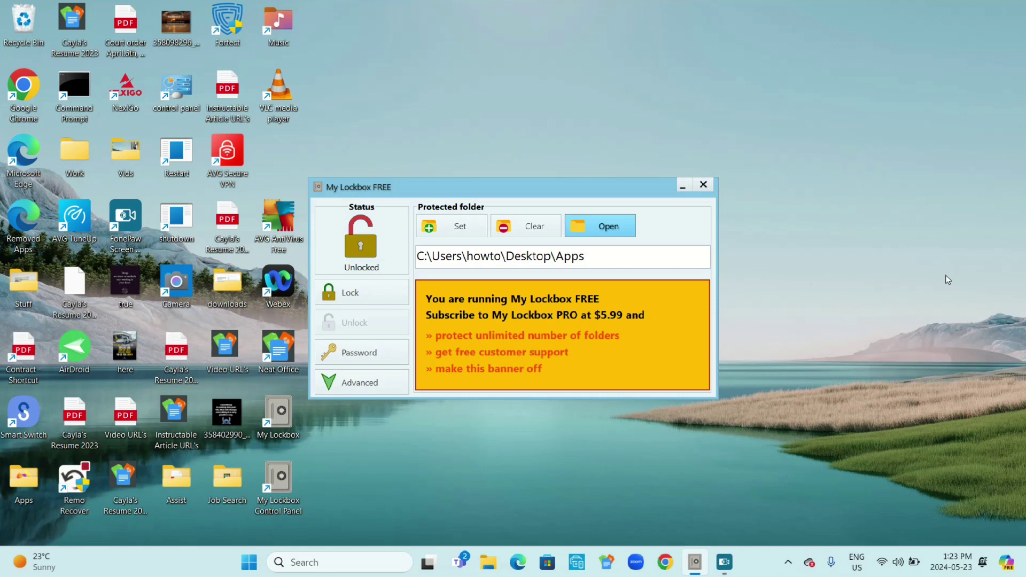
- Expand My Lockbox's Advanced settings and switch to the Auto-lock tab
{"action": "left_click", "coordinate": [377, 389]}
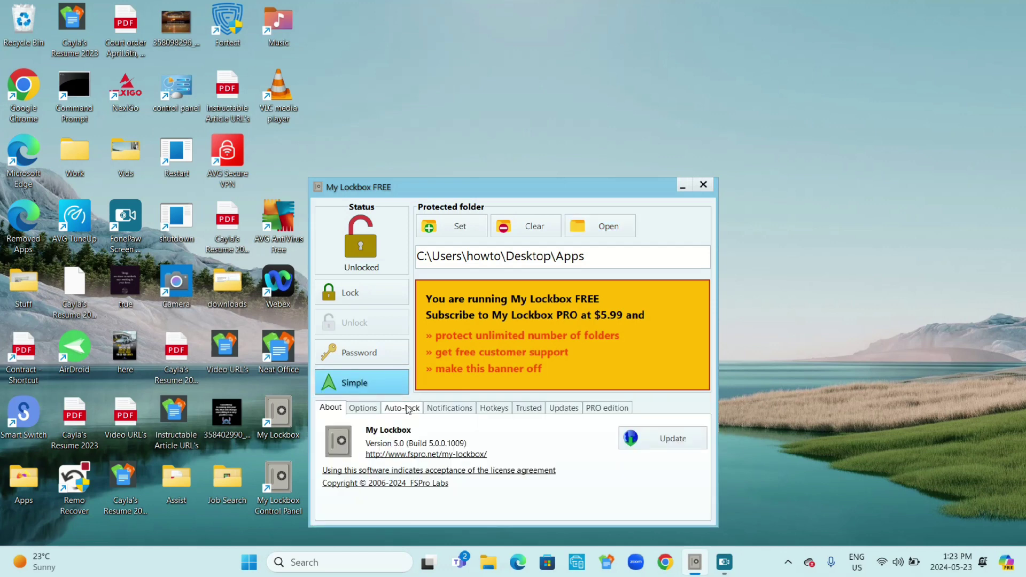
{"action": "left_click", "coordinate": [408, 410]}
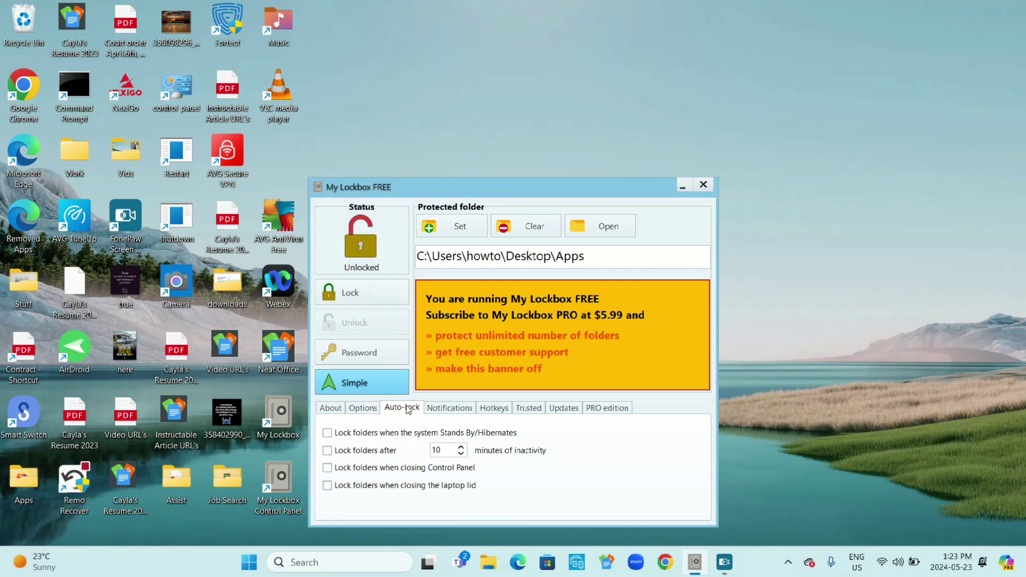
- Enable all four auto-lock options: on sleep/hibernate, after inactivity, on control panel close, and on lid close
{"action": "left_click", "coordinate": [327, 434]}
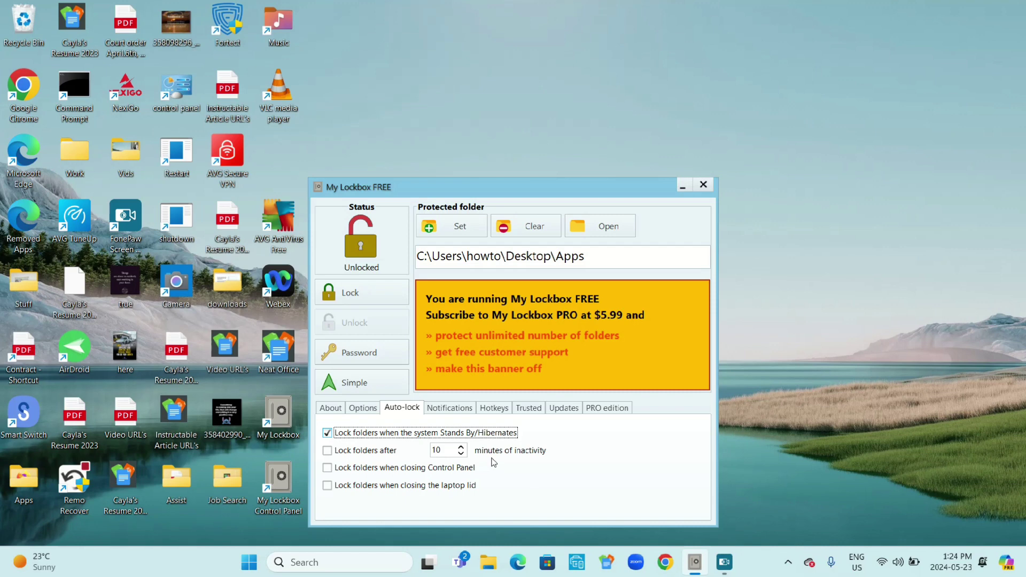
{"action": "left_click", "coordinate": [327, 451]}
{"action": "left_click", "coordinate": [327, 468]}
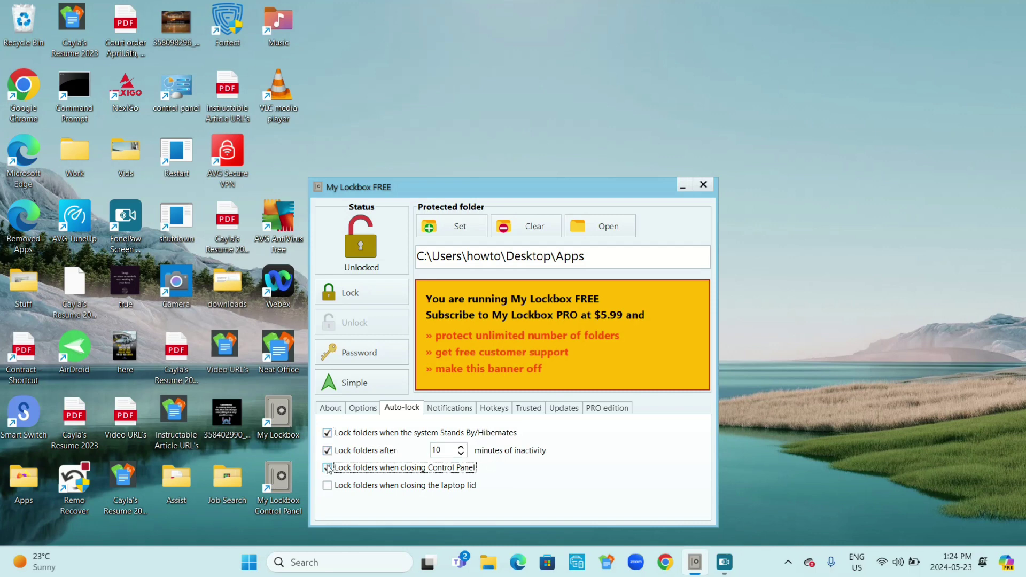
{"action": "left_click", "coordinate": [328, 485]}
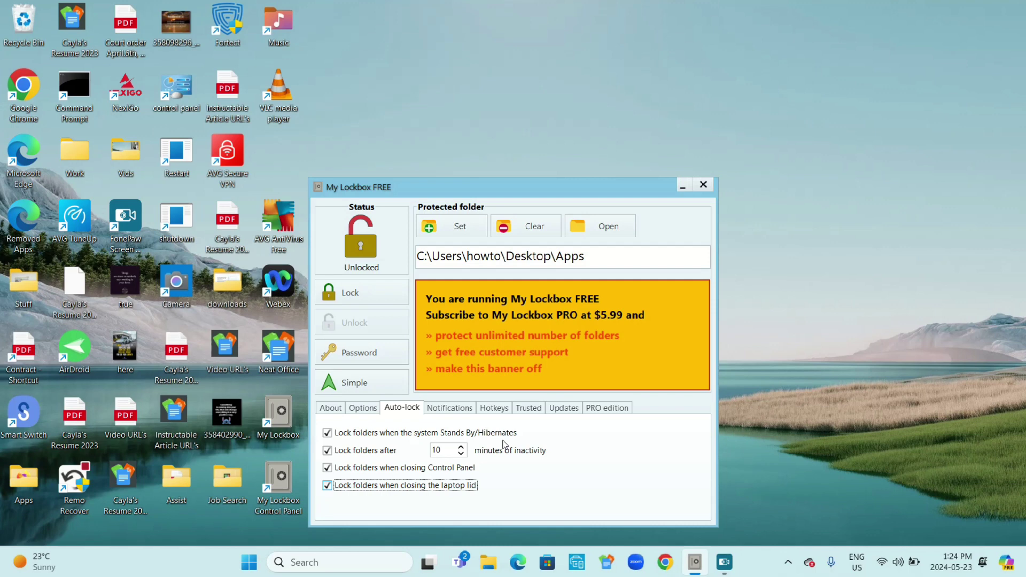
- Lower the inactivity lock time from 10 to 4 minutes
{"action": "left_click", "coordinate": [434, 450]}
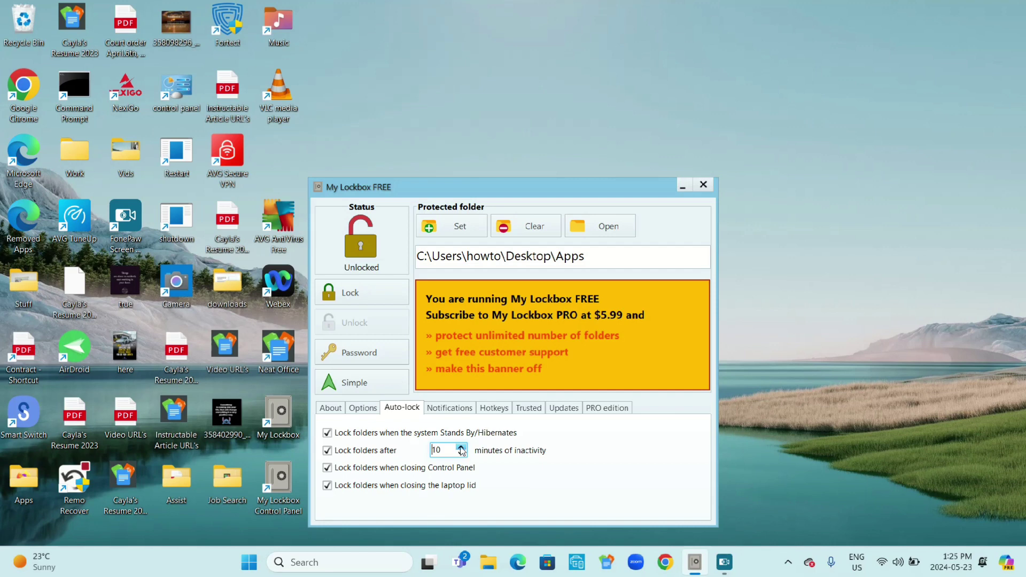
{"action": "left_click", "coordinate": [462, 455]}
{"action": "left_click", "coordinate": [462, 454]}
{"action": "left_click", "coordinate": [462, 455]}
{"action": "left_click", "coordinate": [463, 455]}
{"action": "left_click", "coordinate": [462, 455]}
{"action": "left_click", "coordinate": [462, 454]}
- View the About page, close the My Lockbox control panel, and select its desktop shortcut
{"action": "left_click", "coordinate": [331, 409]}
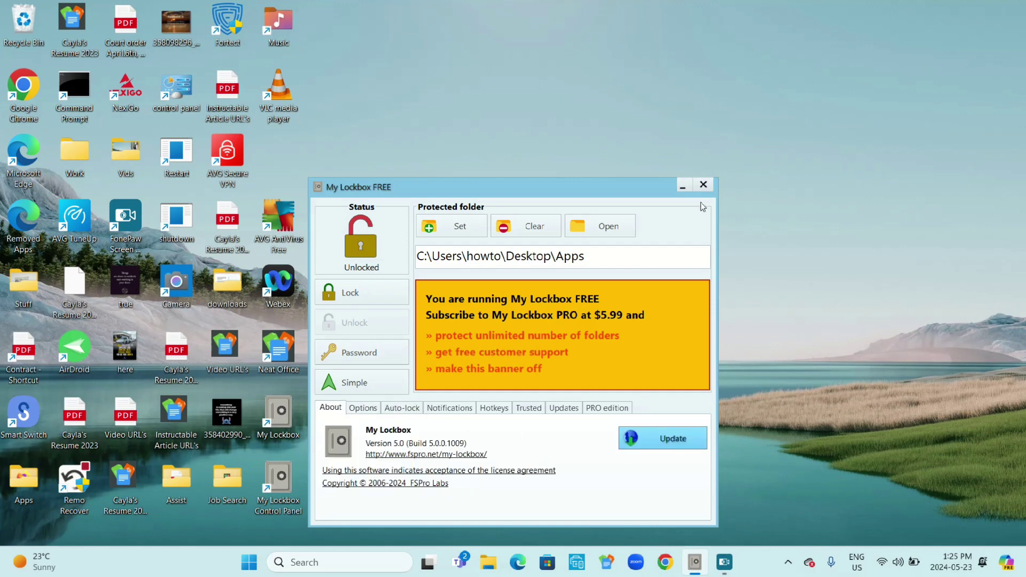
{"action": "left_click", "coordinate": [704, 185]}
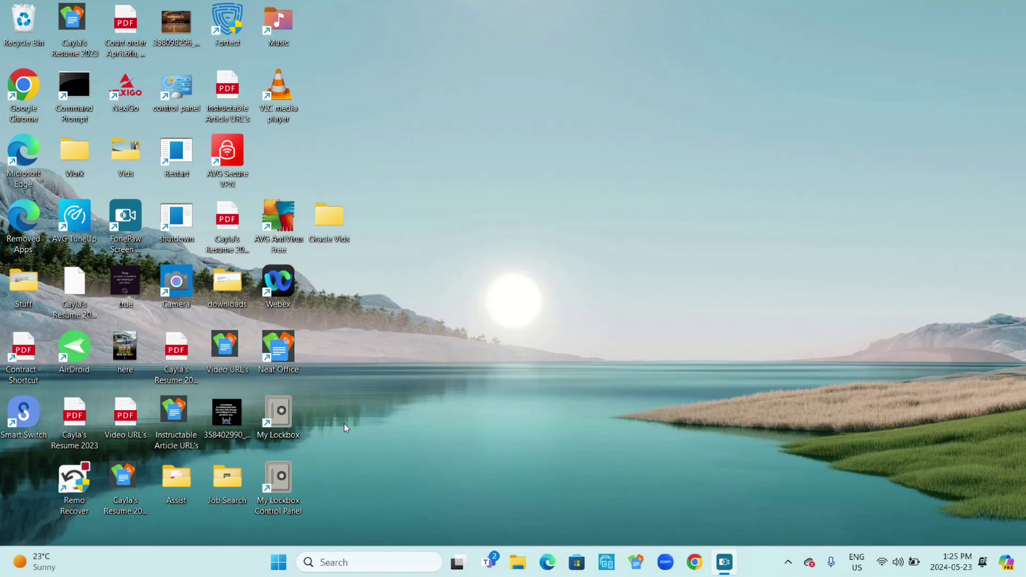
{"action": "left_click", "coordinate": [285, 417]}
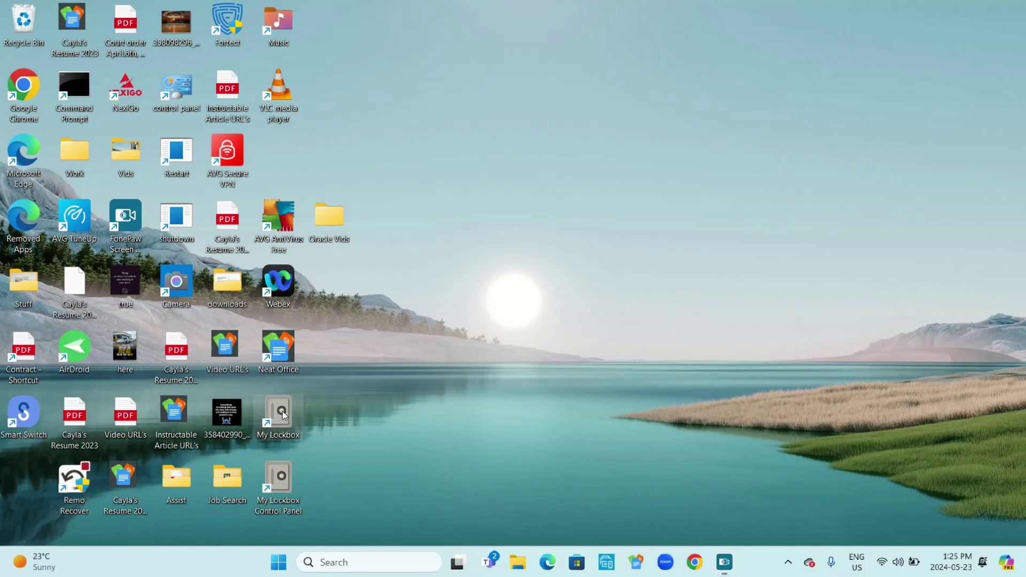